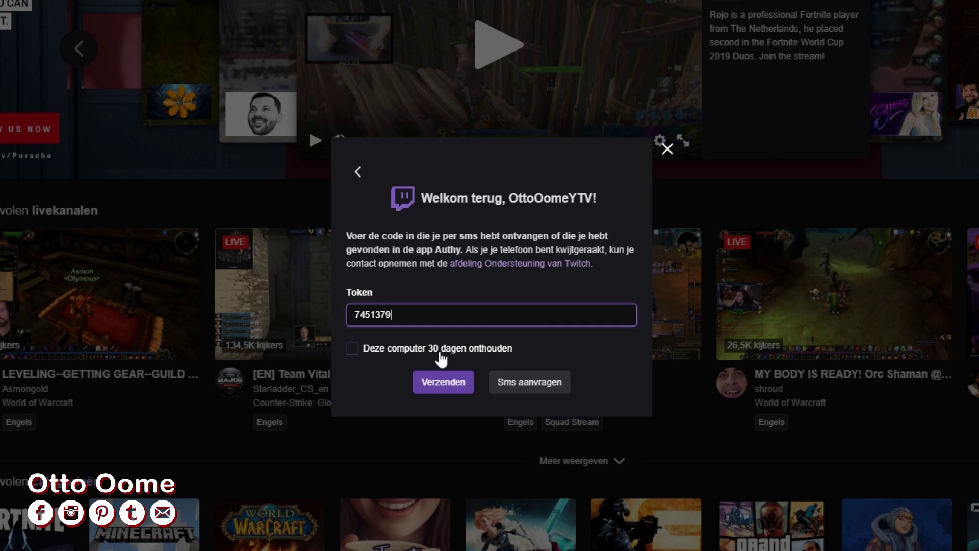
Step: Tick 'Deze computer 30 dagen onthouden' and submit the two-step verification code to sign in
left_click(354, 351)
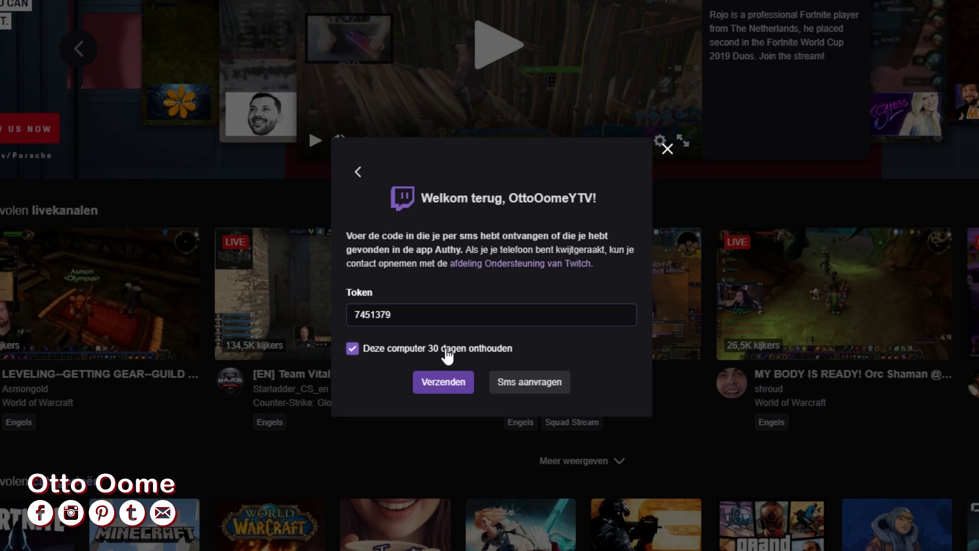
left_click(436, 380)
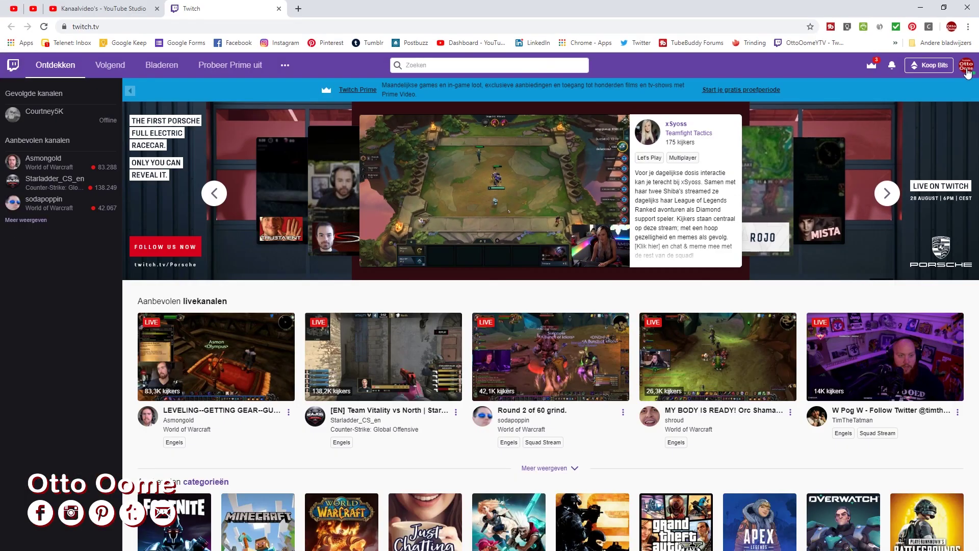
Step: Delete the current profile picture in the Instellingen profile settings
left_click(967, 67)
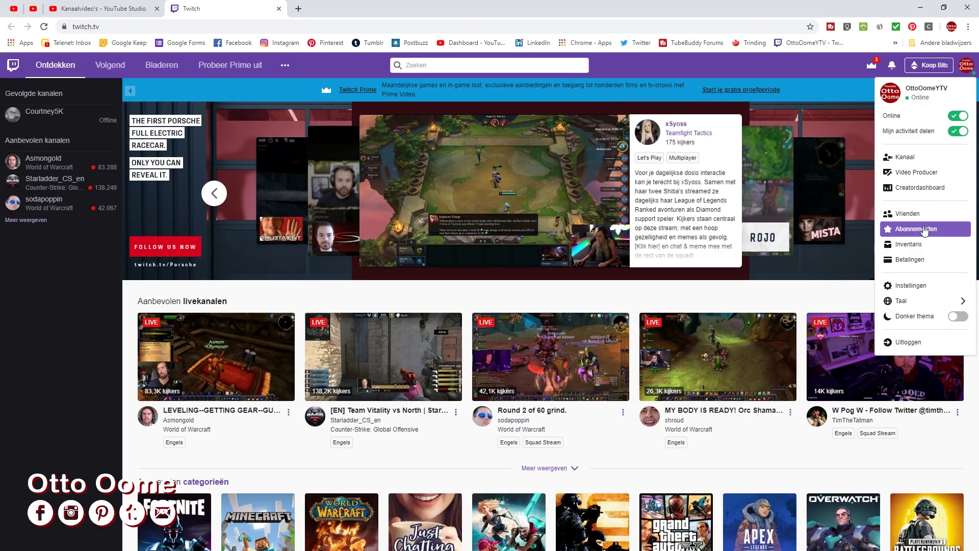
left_click(918, 285)
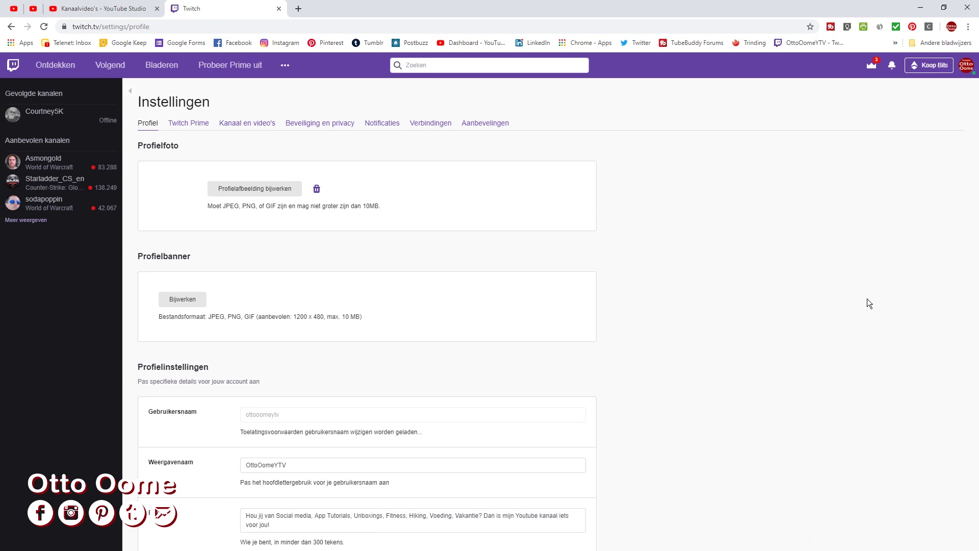
left_click(317, 190)
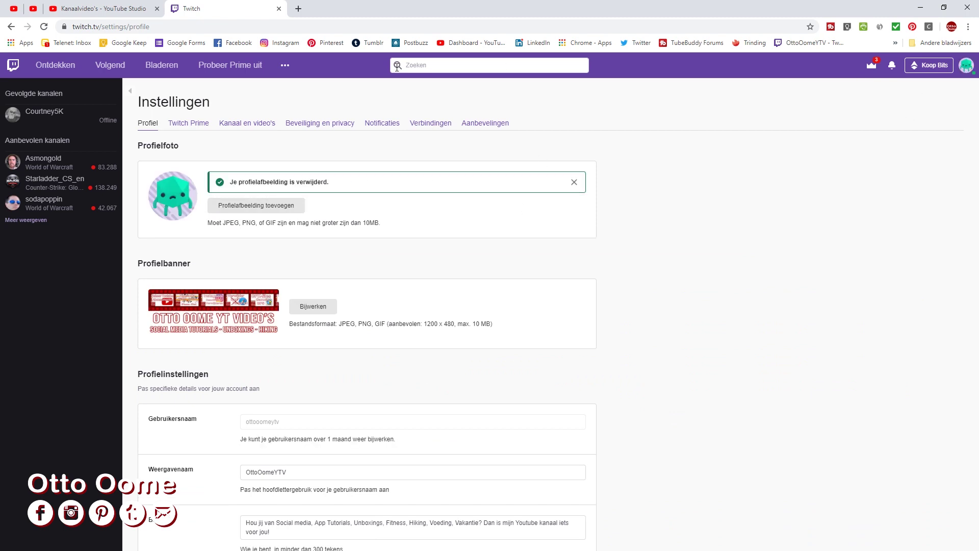
Step: Return to the home page, then reopen the Instellingen Profiel page
left_click(965, 70)
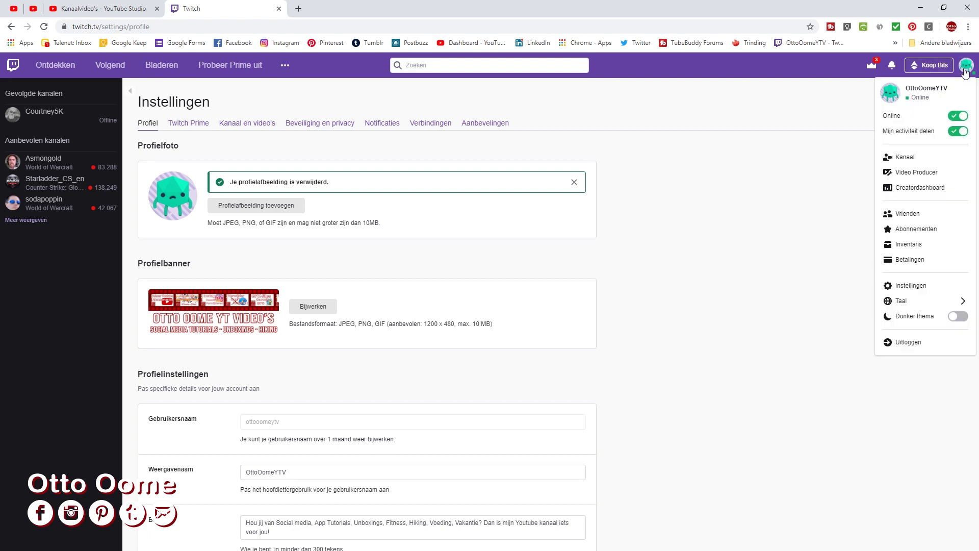
left_click(13, 65)
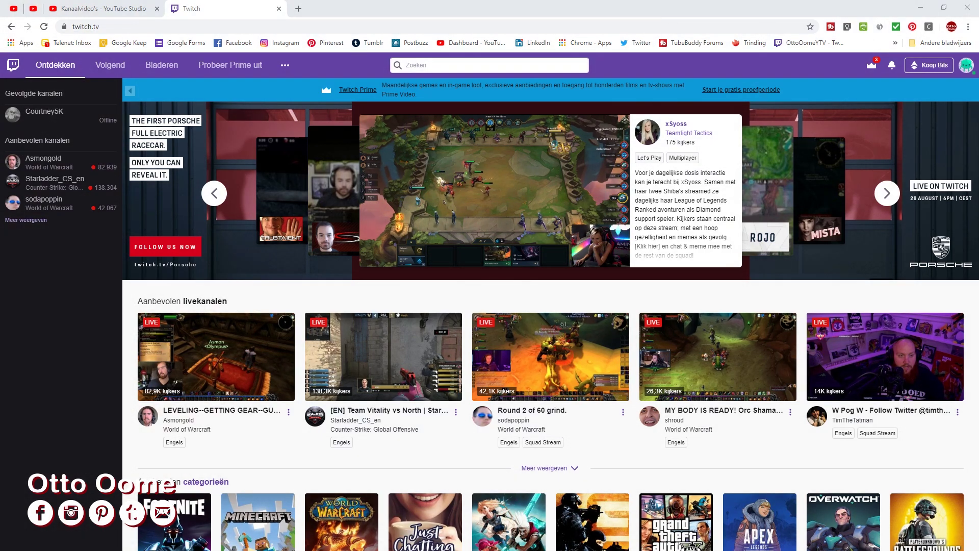
left_click(964, 72)
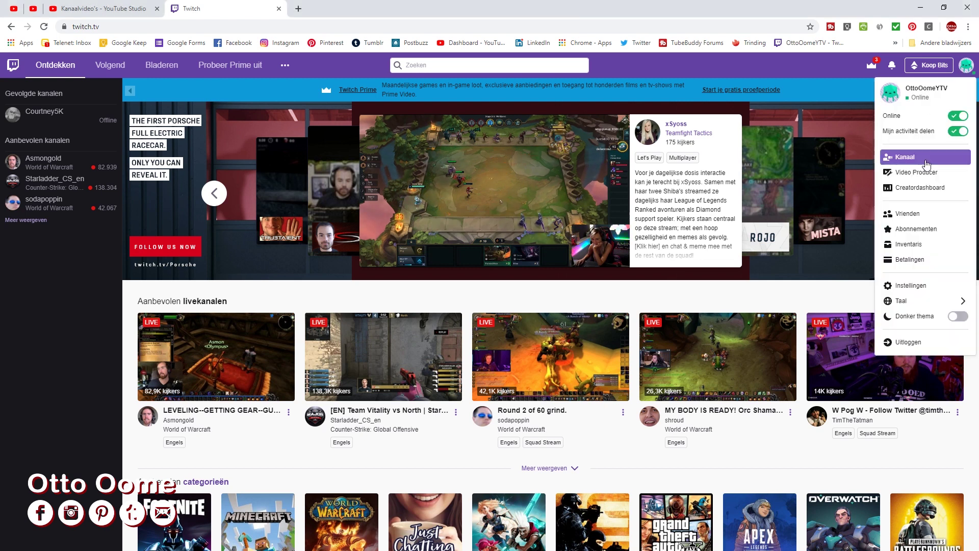
left_click(909, 287)
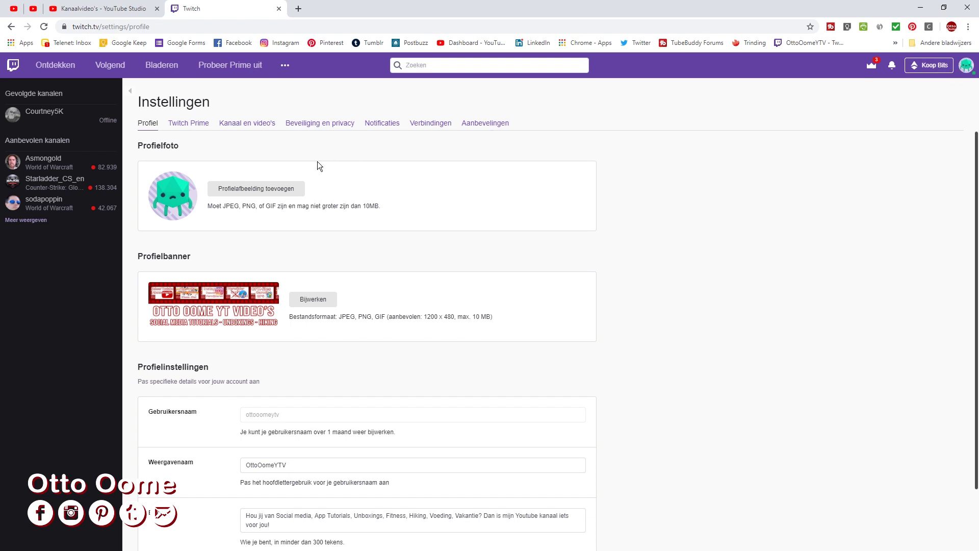
Step: Upload Logo_Youtube_Twitter_Otto_Oome_rood_vierkant_Large_500x500.png as the profile picture and save it
left_click(265, 190)
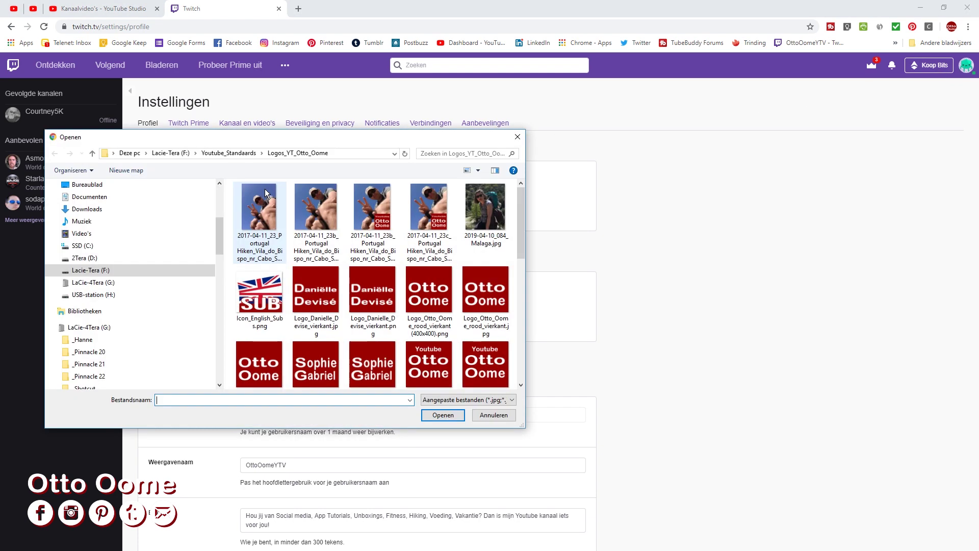
left_click_drag(522, 225, 500, 342)
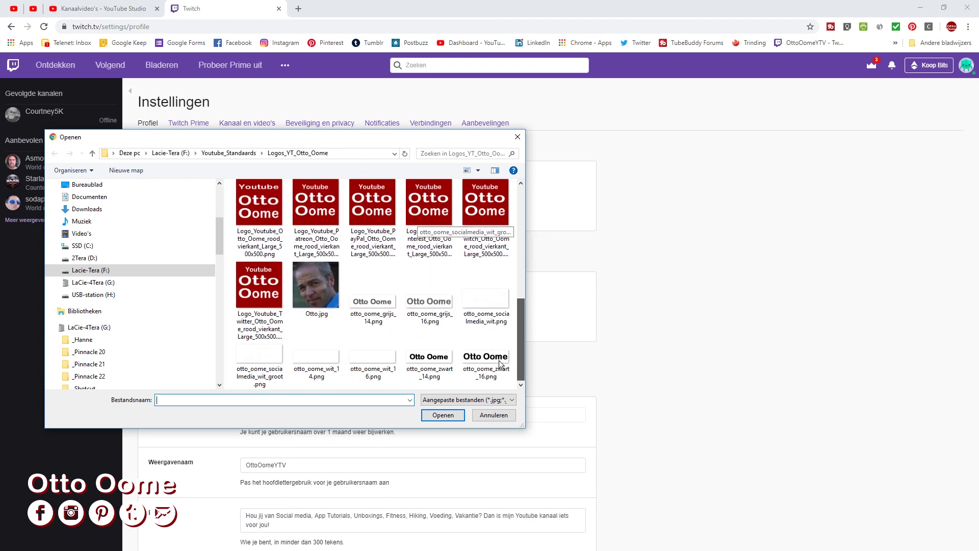
left_click(259, 292)
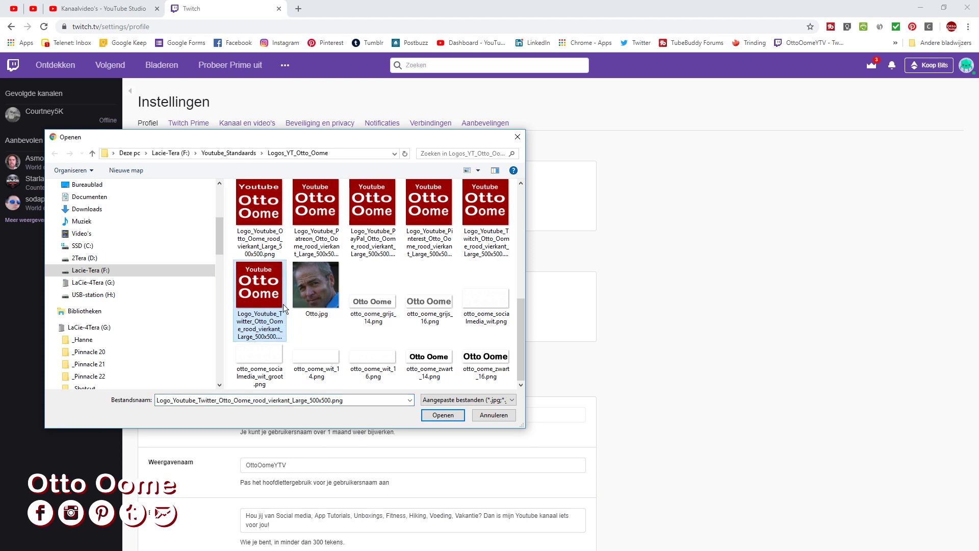
left_click(452, 416)
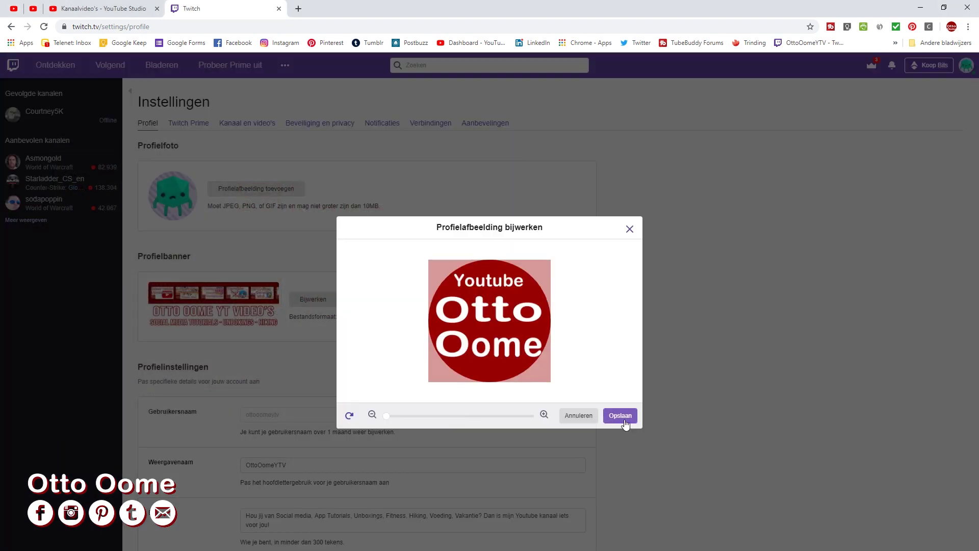
left_click(620, 416)
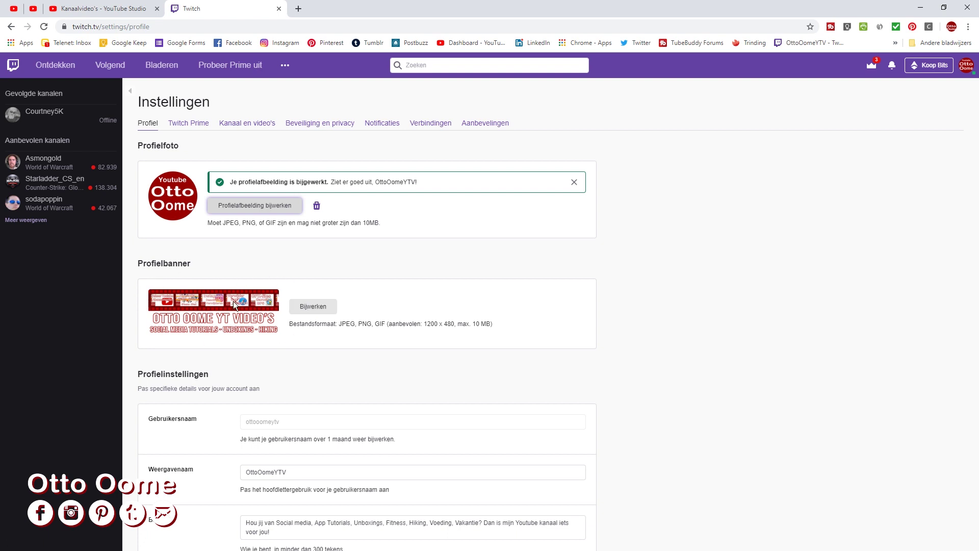
left_click(308, 306)
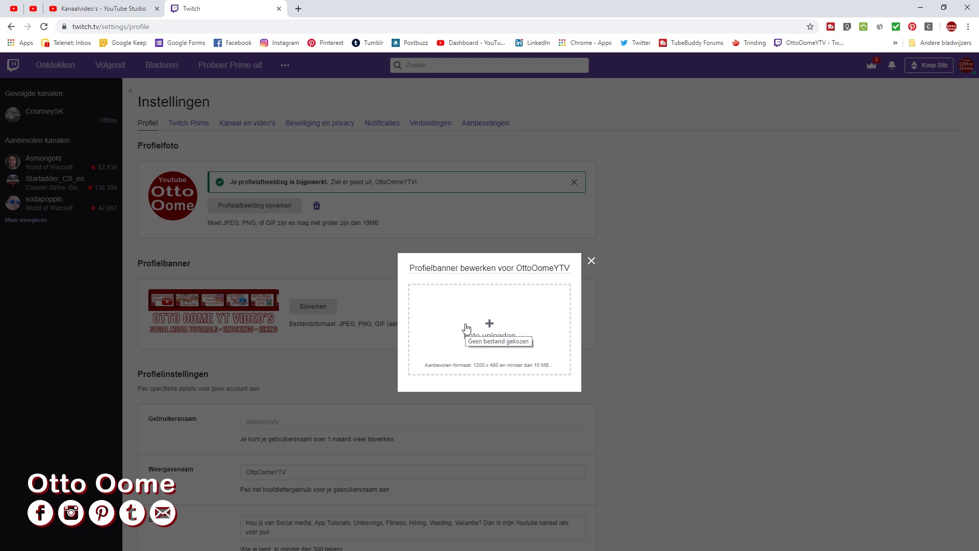
left_click(591, 261)
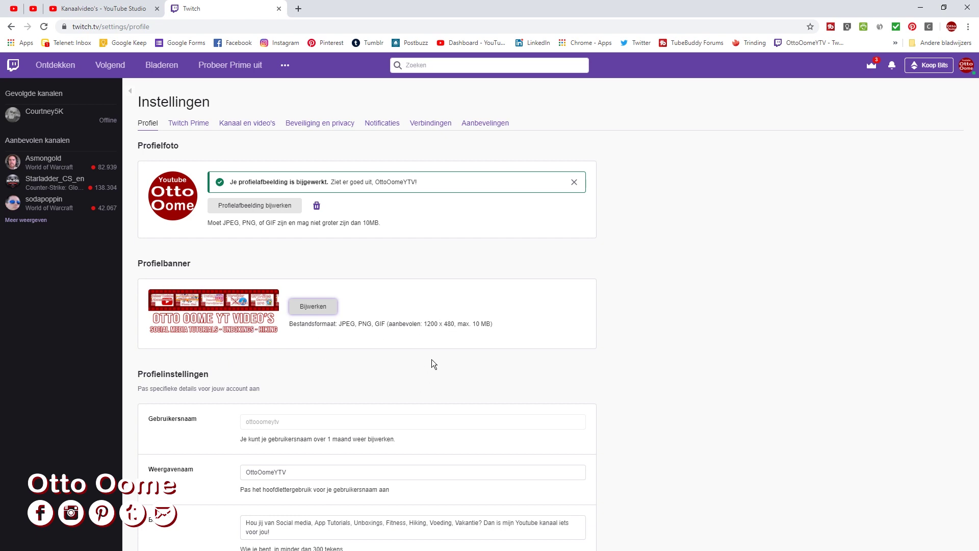
scroll(434, 363, "down", 3)
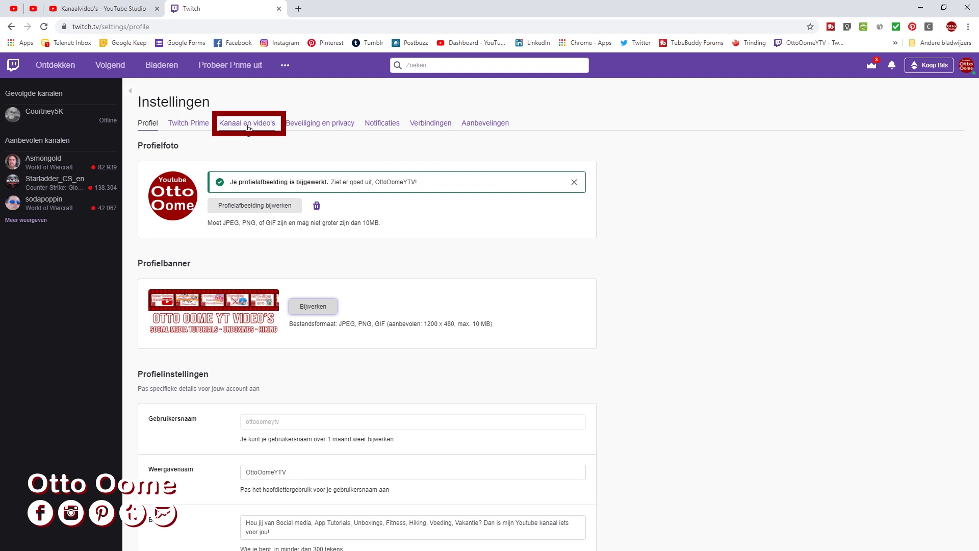
Step: Open the channel and video settings and scroll down to the video-player banner
left_click(246, 124)
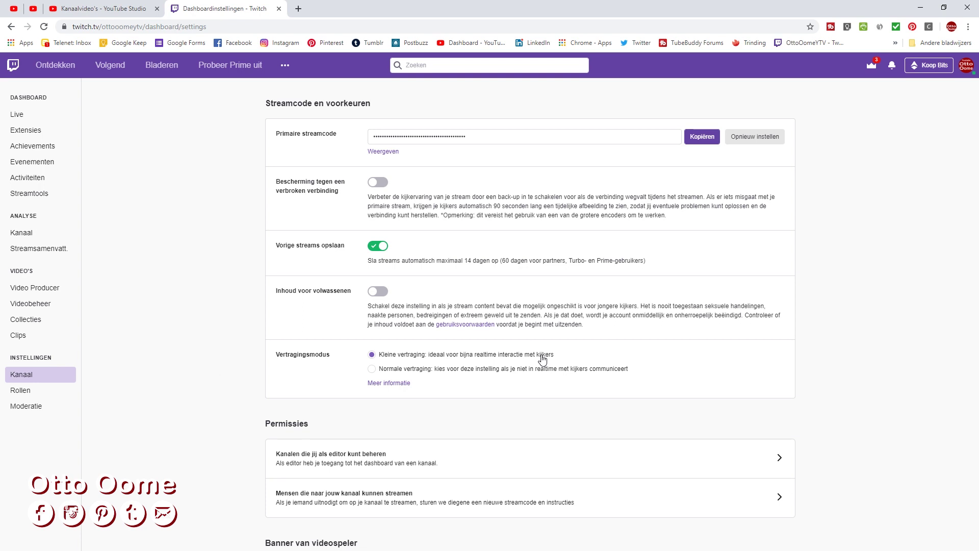
scroll(540, 379, "down", 4)
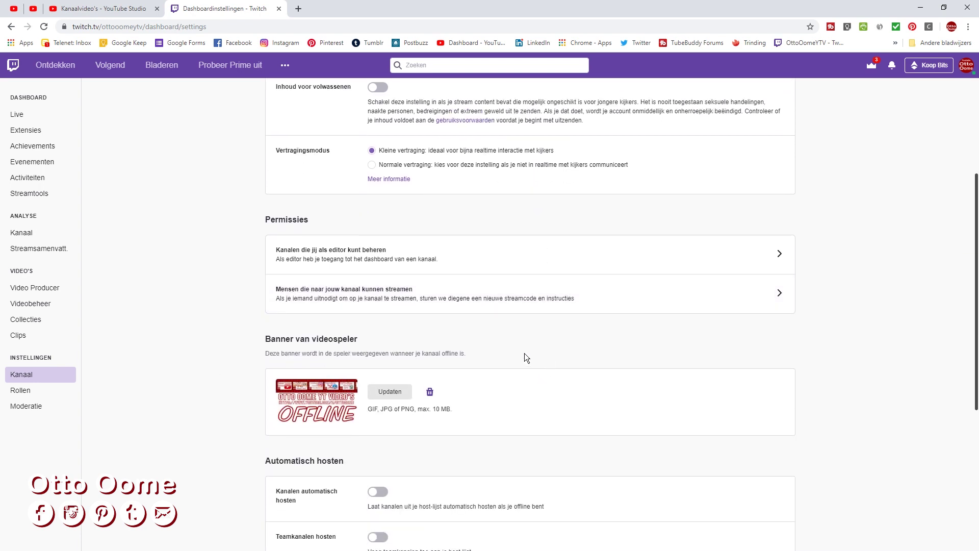
scroll(524, 353, "down", 1)
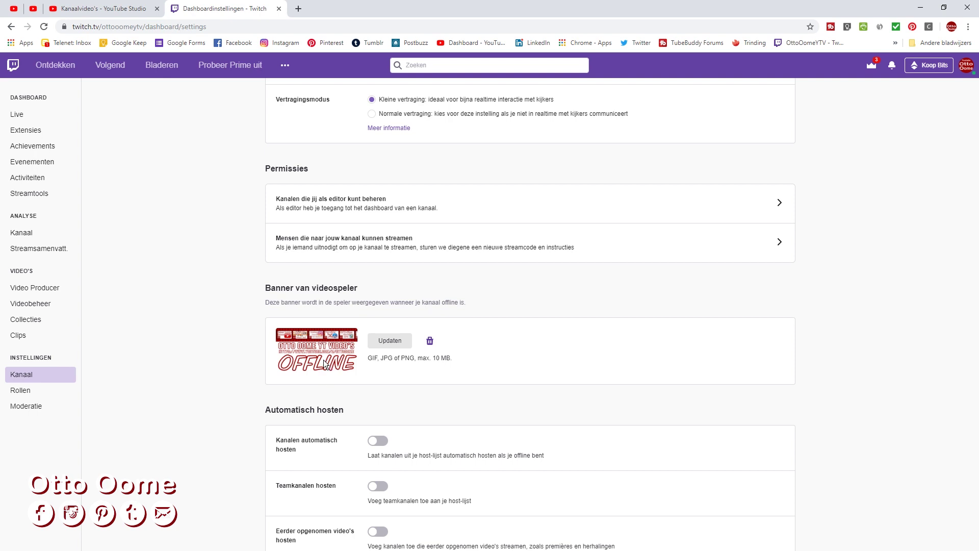
Step: View the offline banner on twitch.tv/ottooomeytv/, then go back to the dashboard settings
left_click(148, 26)
left_click(147, 27)
key("shift+End")
key("BackSpace")
key("Return")
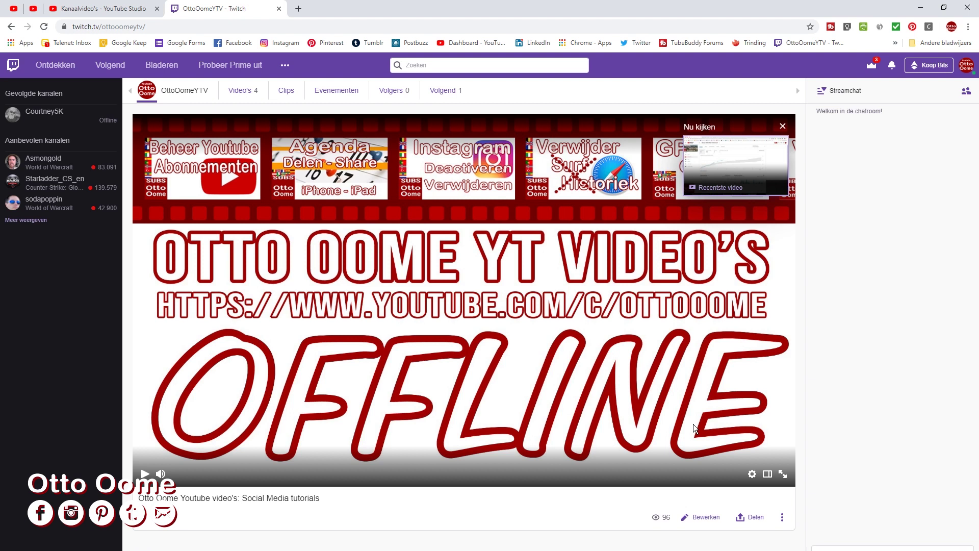
key("alt+Left")
scroll(216, 439, "up", 8)
scroll(235, 387, "up", 1)
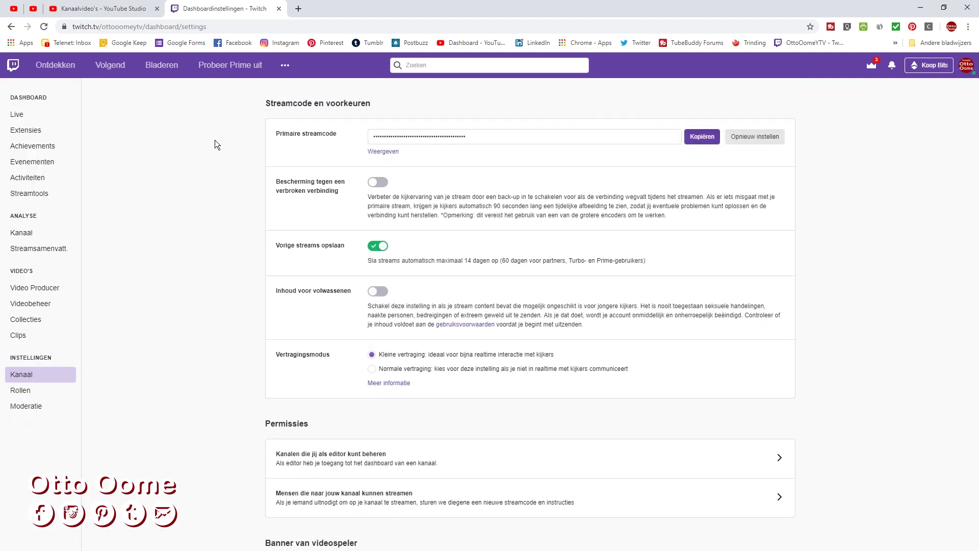
Step: Open the Beveiliging en privacy tab in the account Instellingen
left_click(966, 65)
left_click(909, 283)
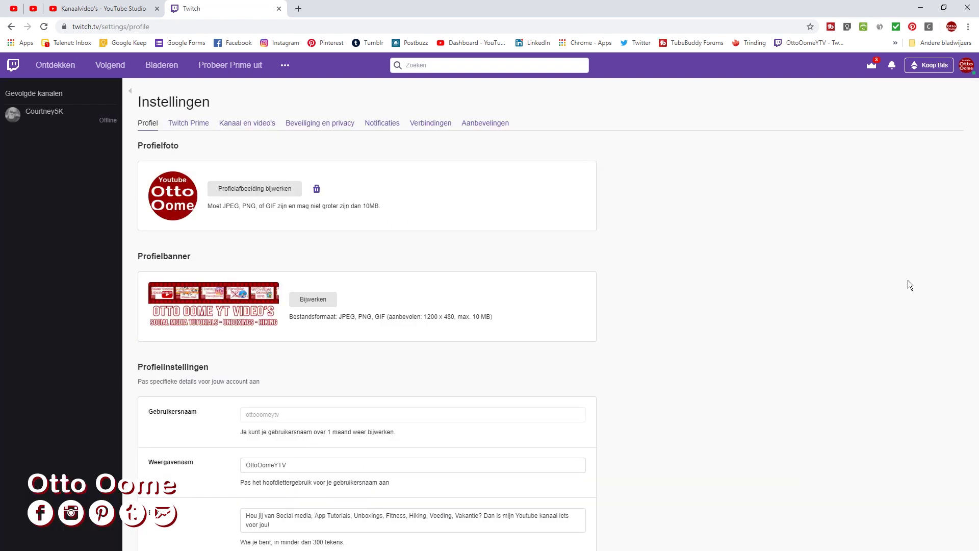
left_click(318, 129)
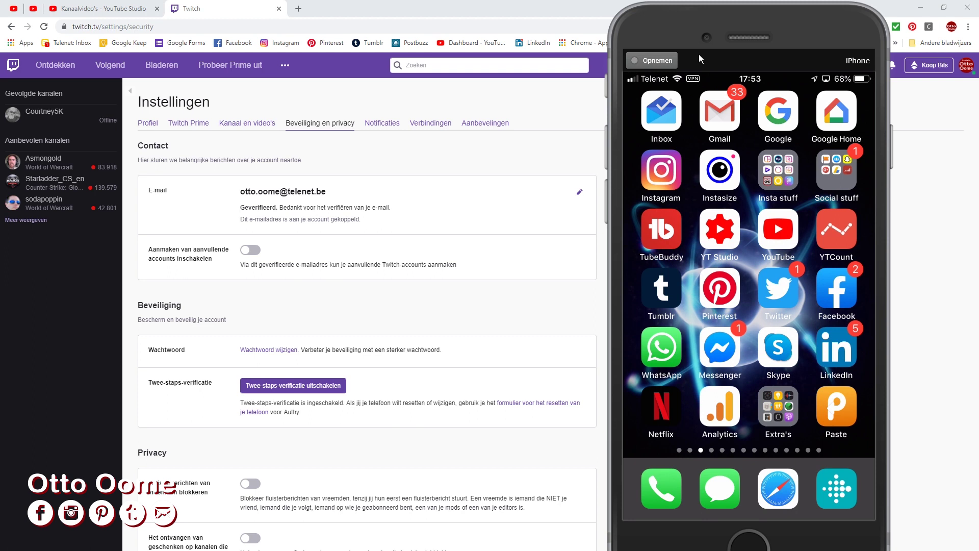
Step: Disable two-step verification, confirming with Bevestigen and closing with Klaar
left_click(297, 386)
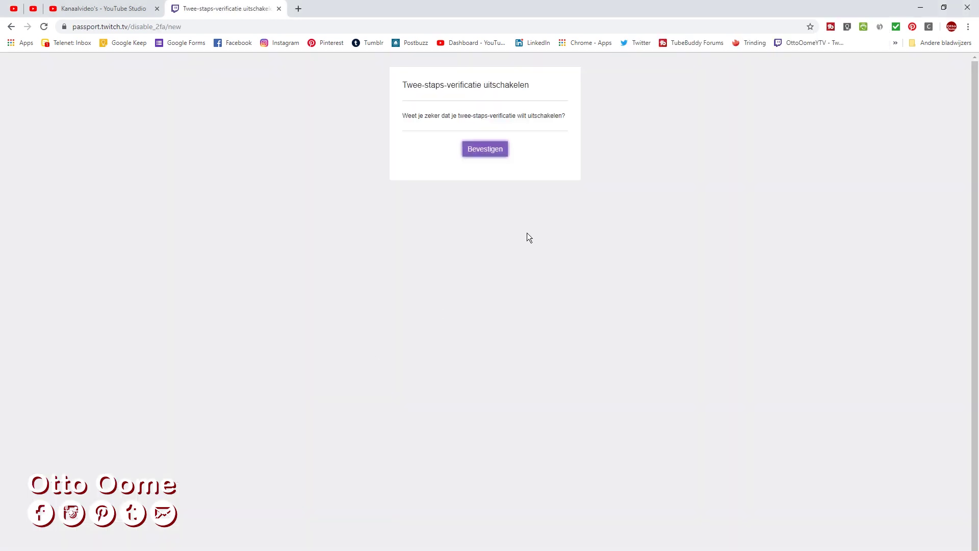
left_click(485, 153)
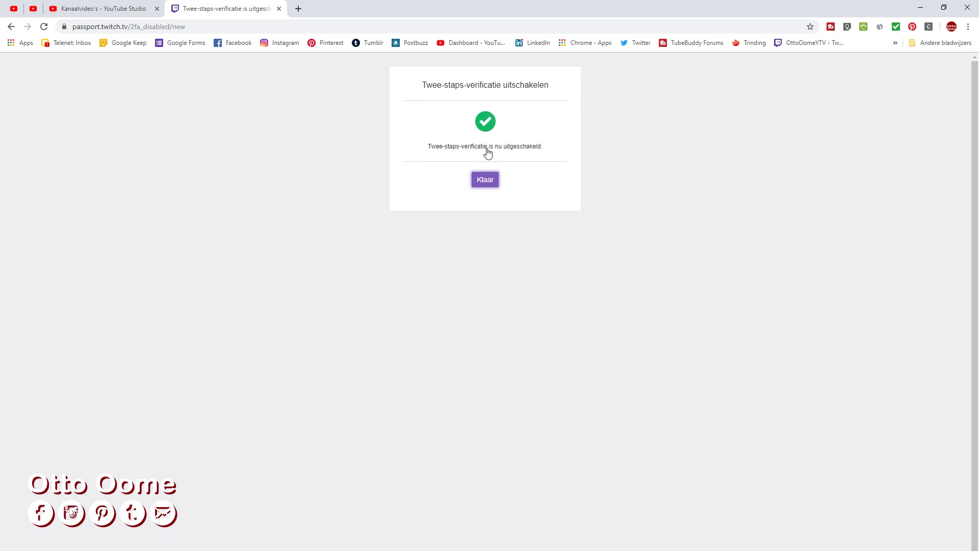
left_click(486, 180)
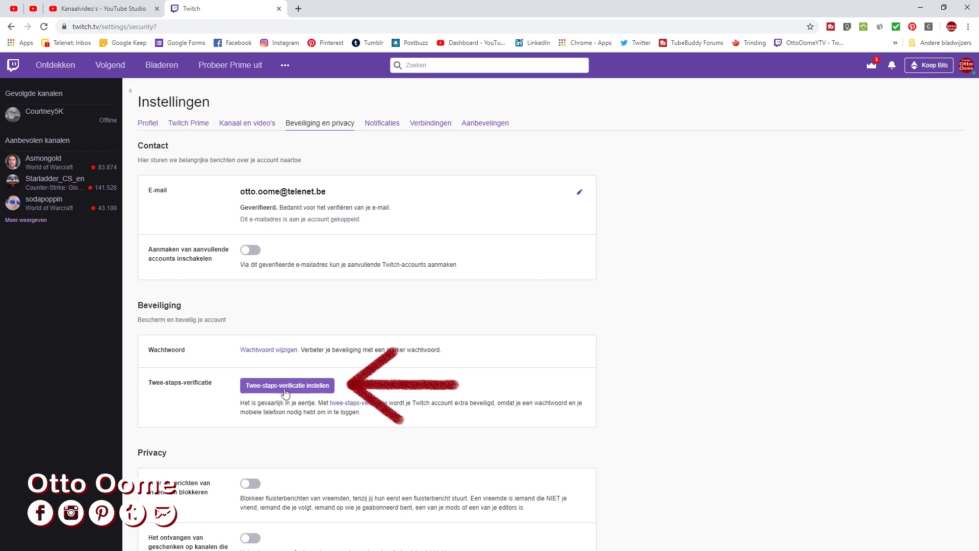
Step: Start two-step verification setup with Belgium +32 and the phone number, requesting an SMS code
left_click(286, 389)
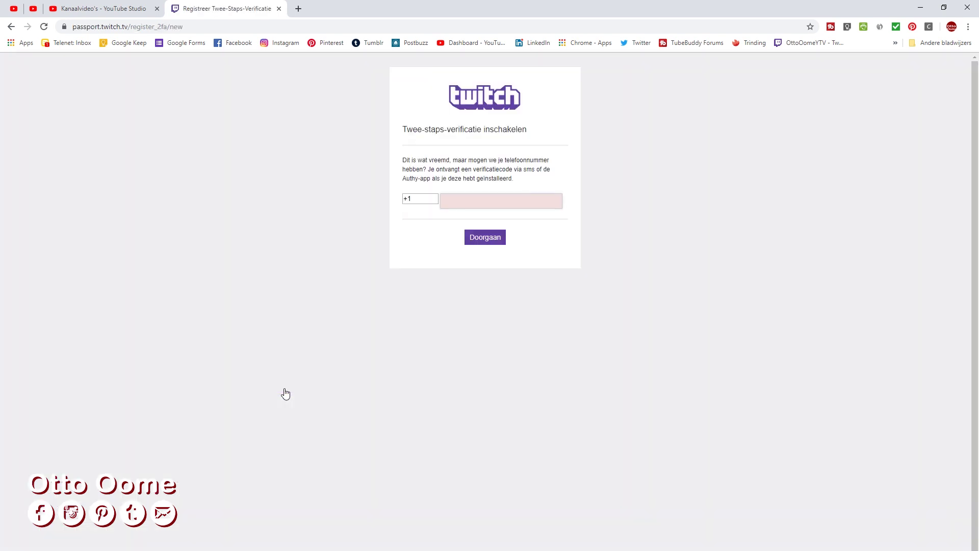
left_click(414, 200)
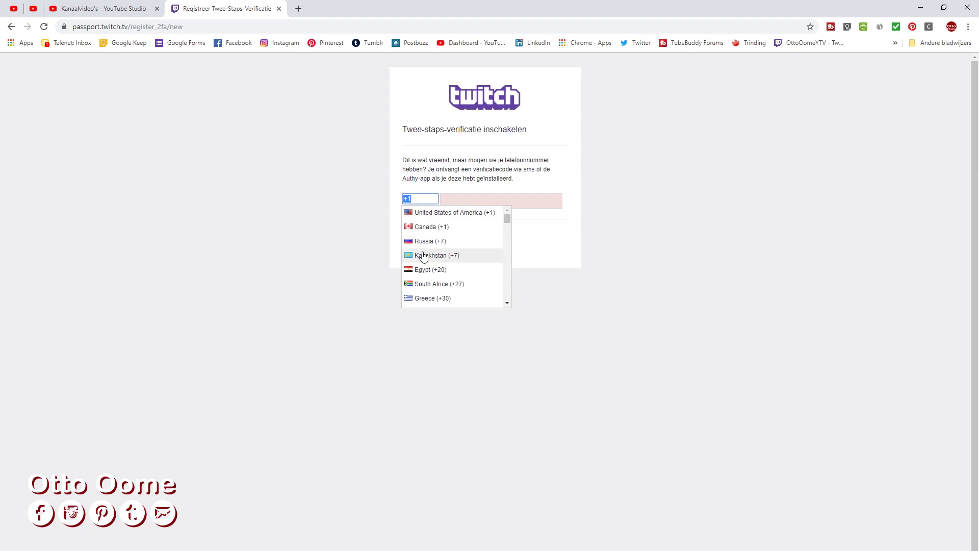
scroll(423, 256, "down", 2)
scroll(423, 255, "down", 4)
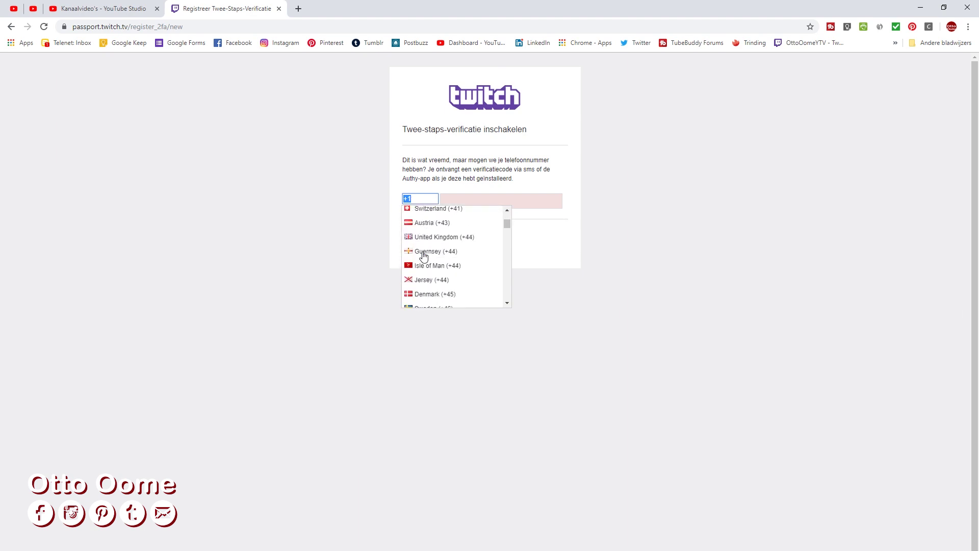
type("b")
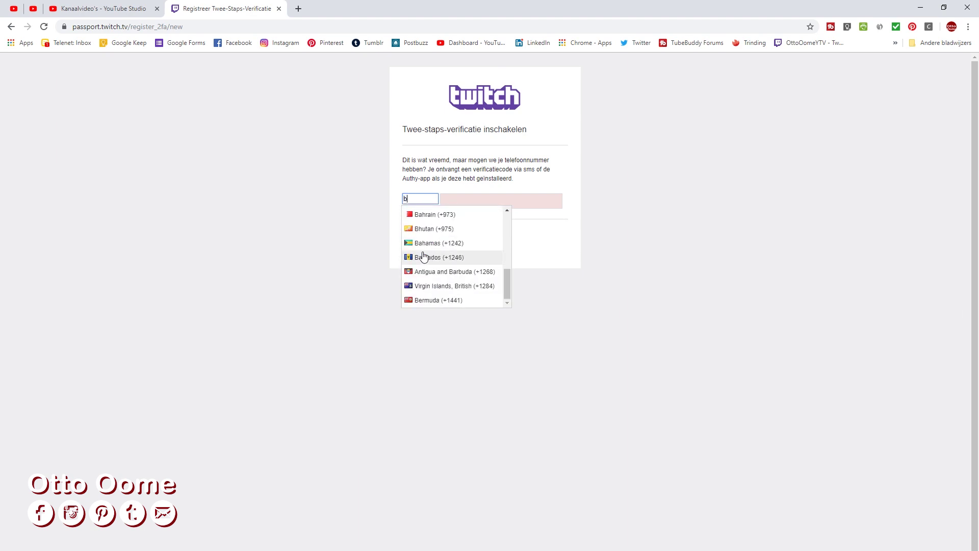
left_click_drag(507, 281, 504, 216)
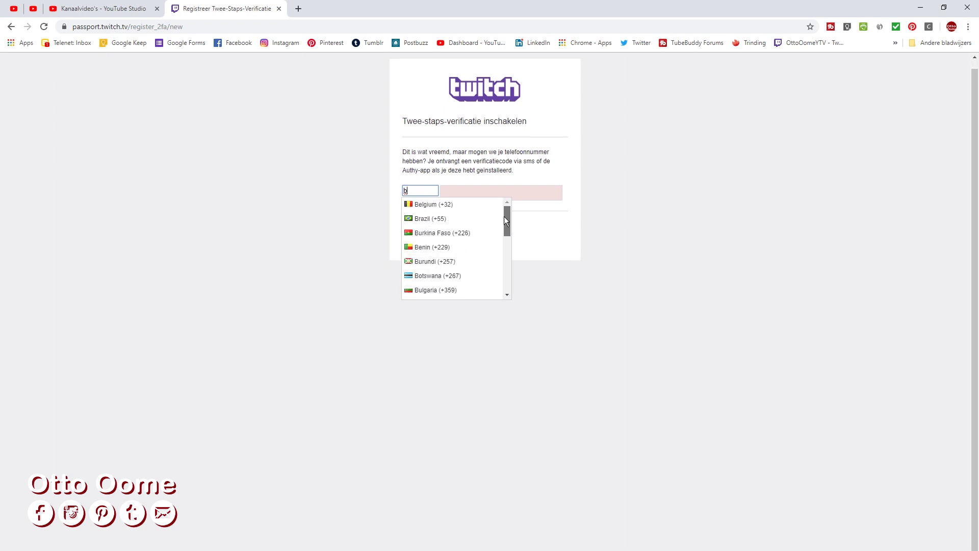
left_click(435, 206)
left_click(451, 195)
key("ctrl+v")
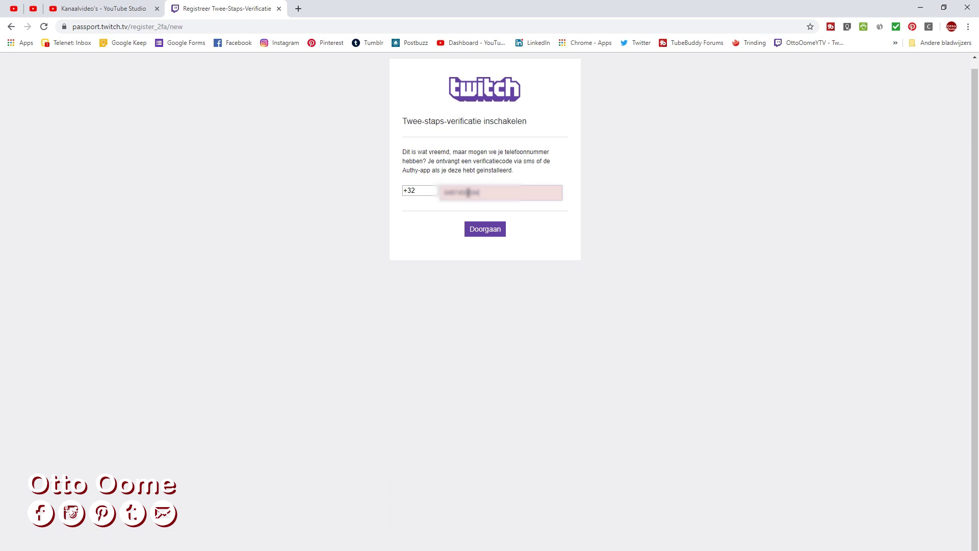
left_click(474, 234)
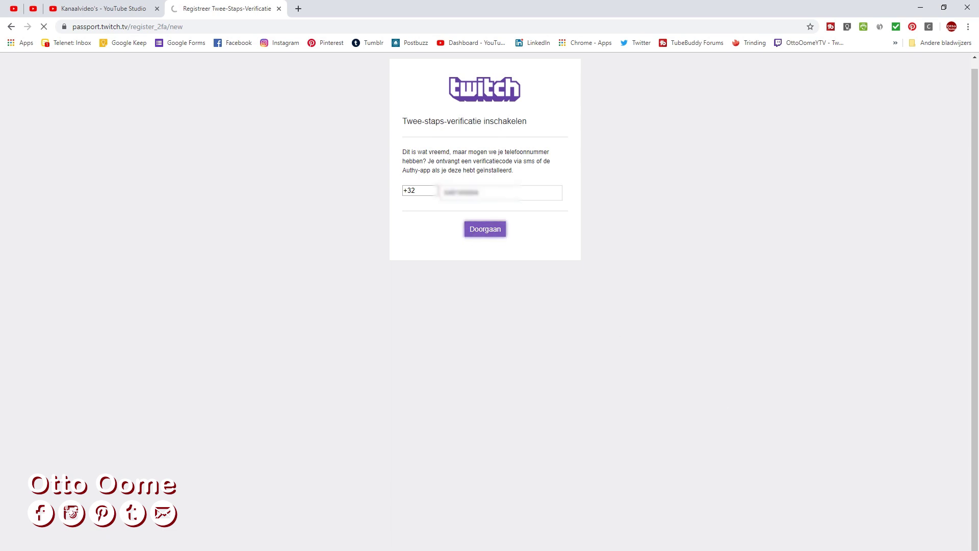
Step: Enter the SMS verification code and verify it to re-enable two-step verification
key("alt+Tab")
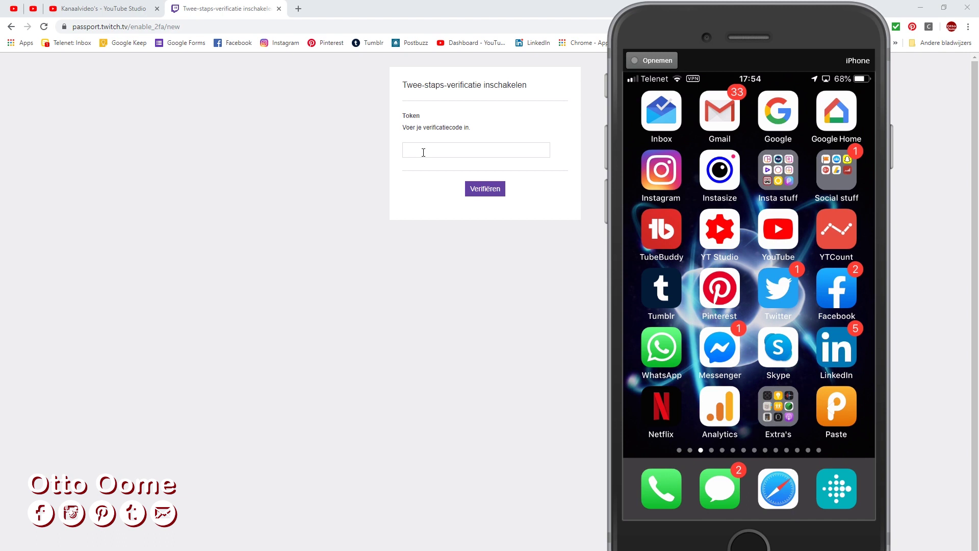
left_click(423, 152)
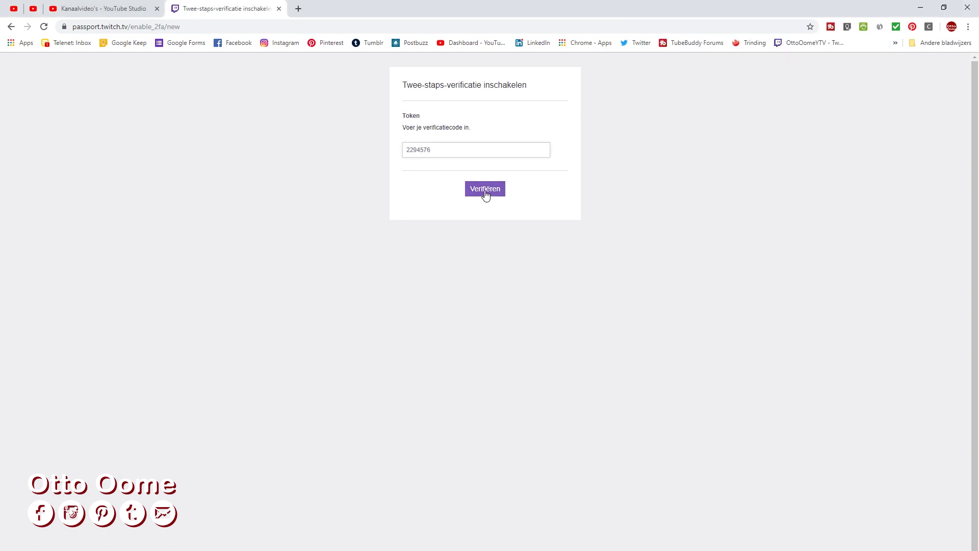
left_click(485, 189)
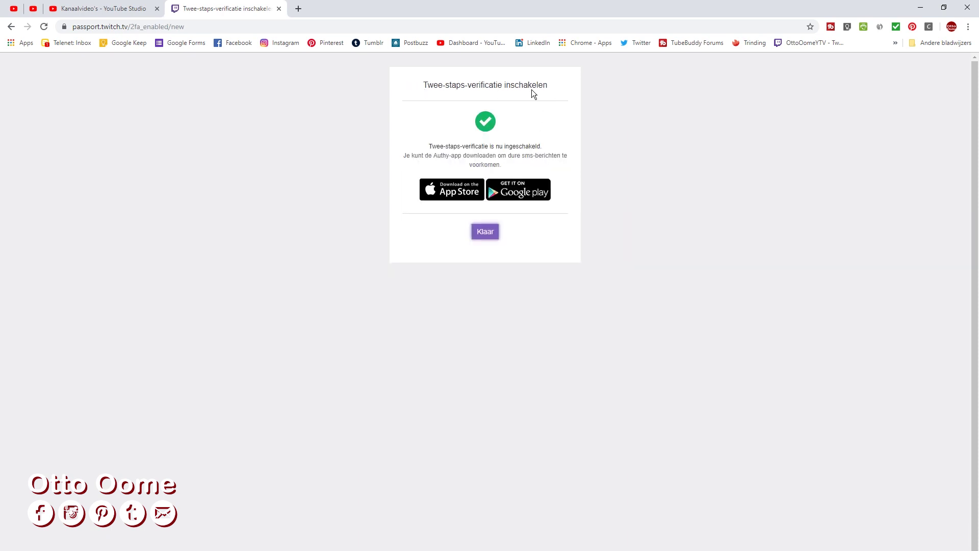
left_click(485, 233)
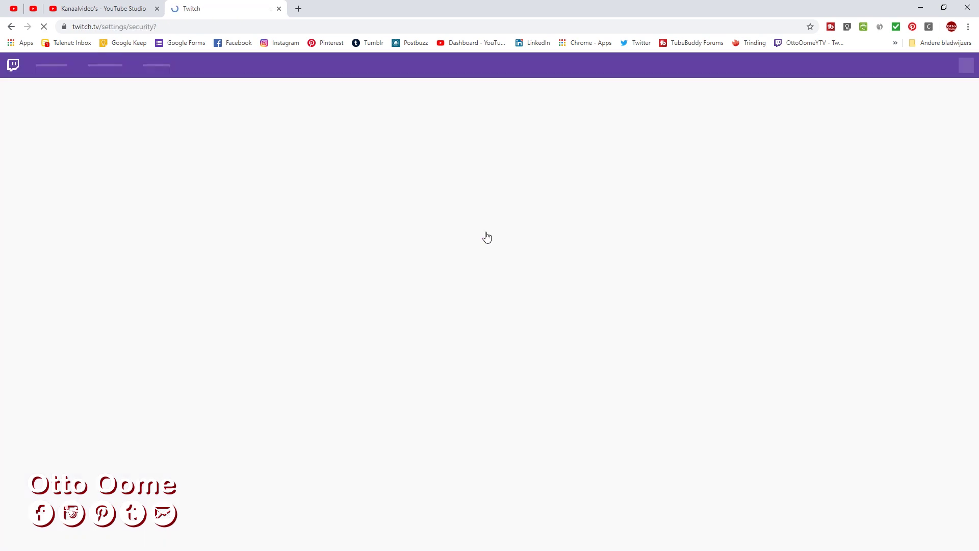